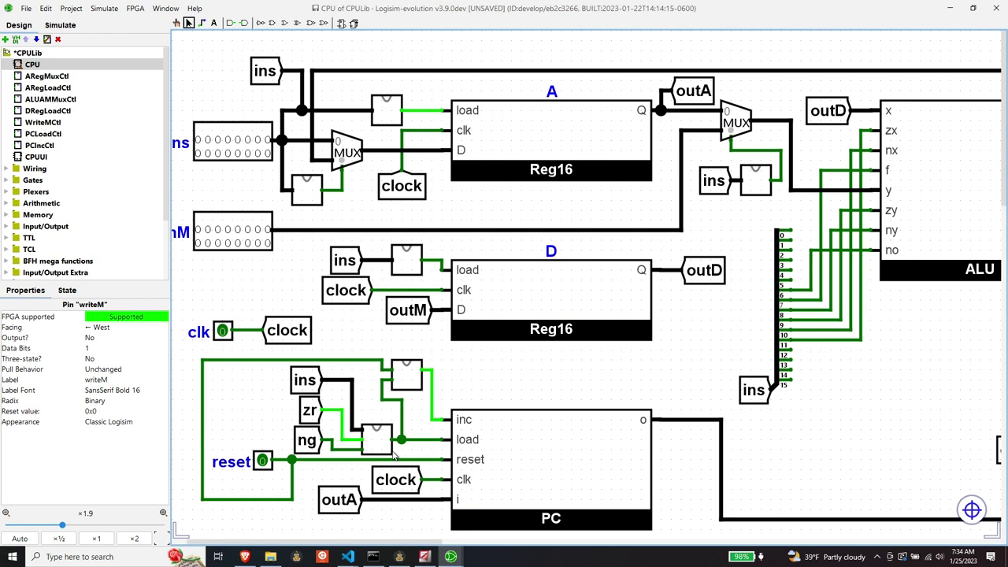
Step: Change the outM, writeM, addressM and pgmCtr pins of the CPU circuit to output pins
drag(378, 535, 540, 532)
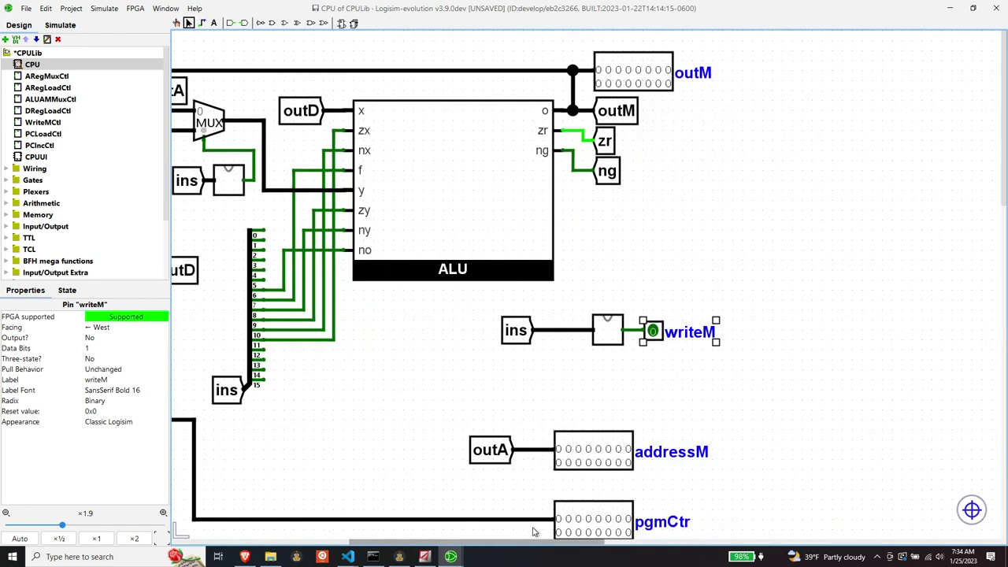
click(636, 70)
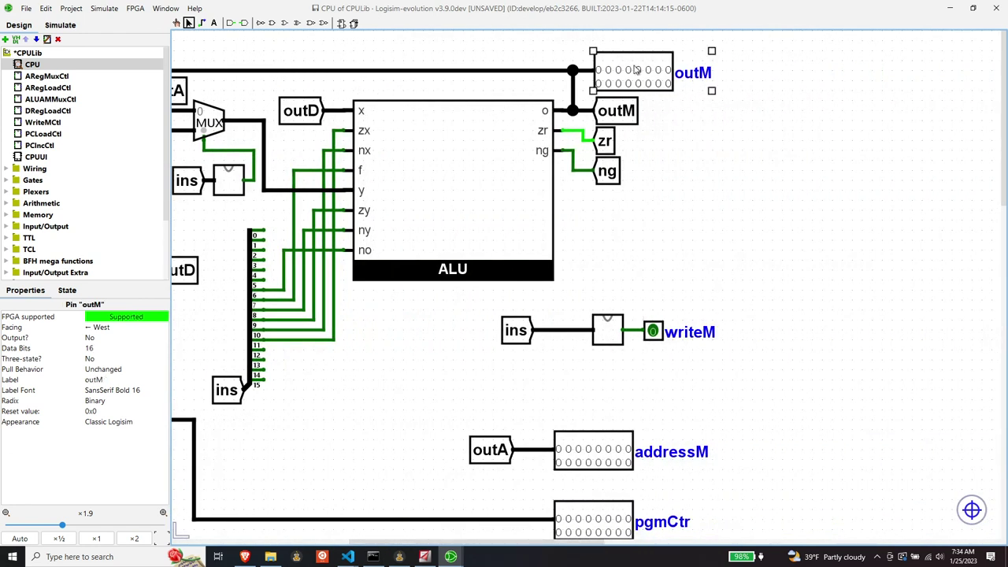
click(116, 340)
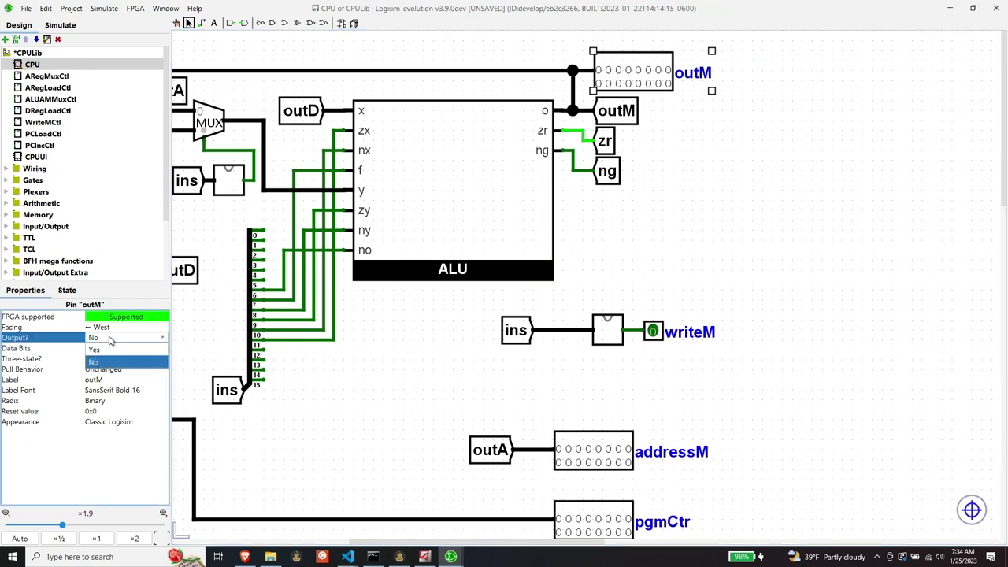
click(117, 356)
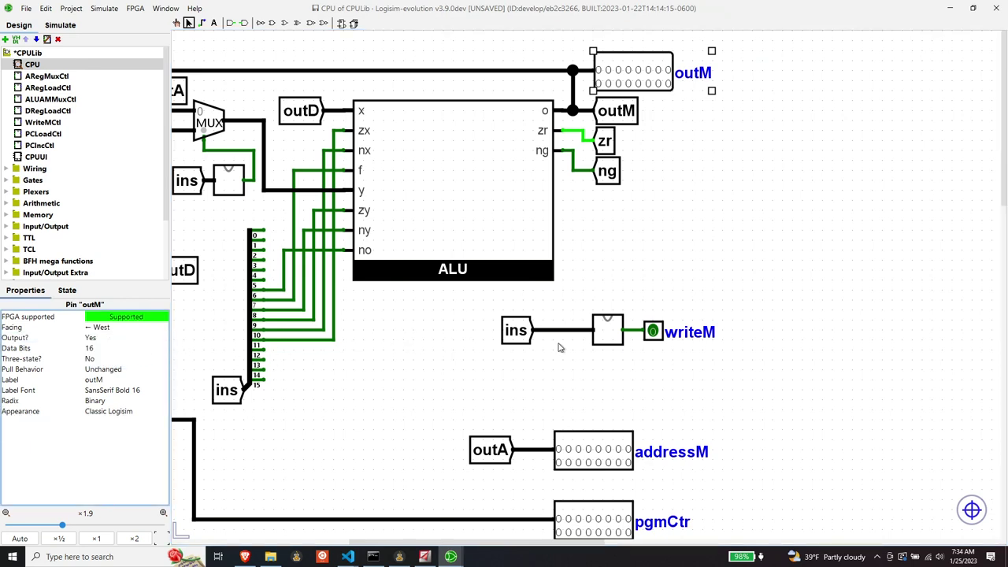
click(656, 331)
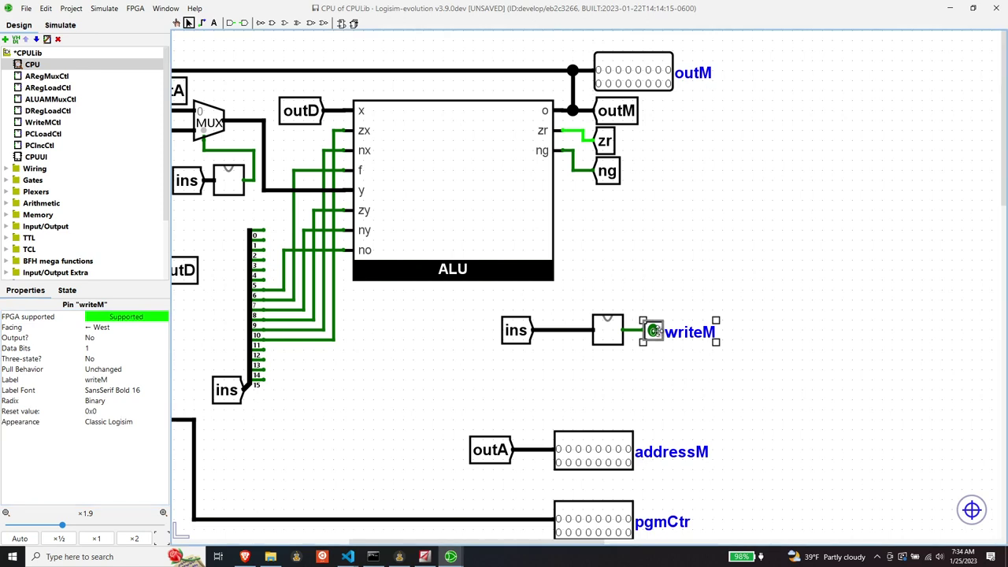
click(102, 338)
click(105, 356)
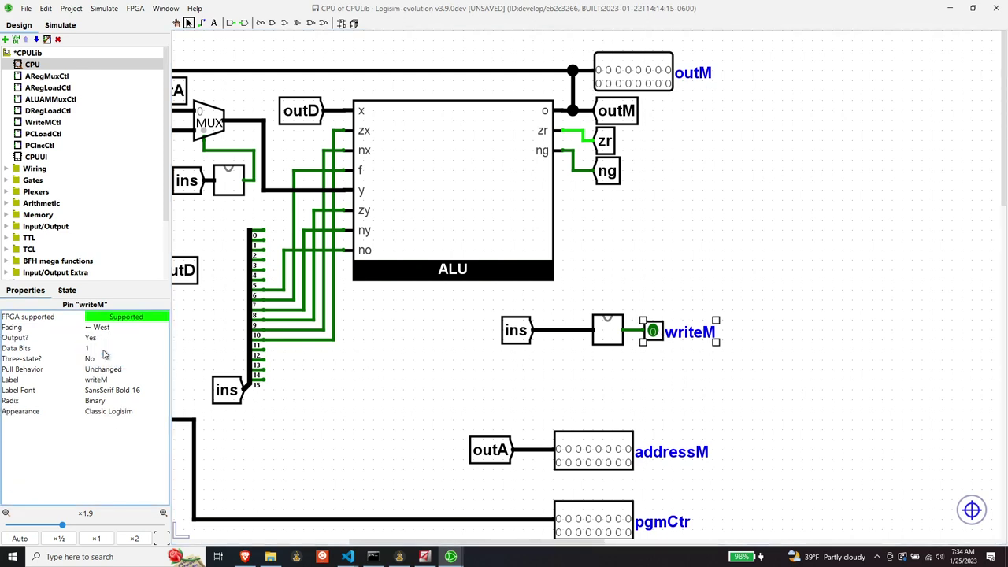
click(608, 452)
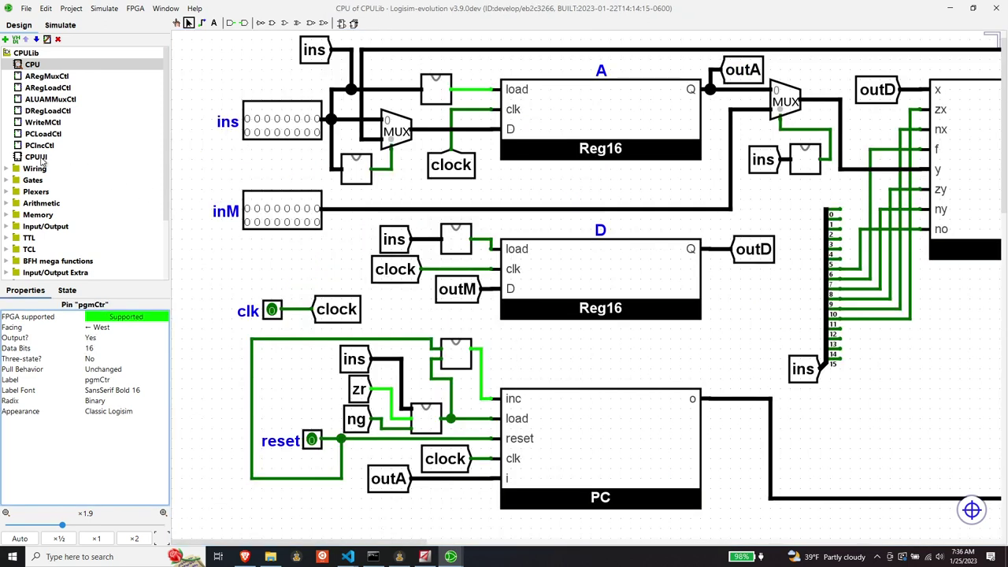
Step: Save the project and add a CPU component to the empty CPUUI circuit
click(26, 7)
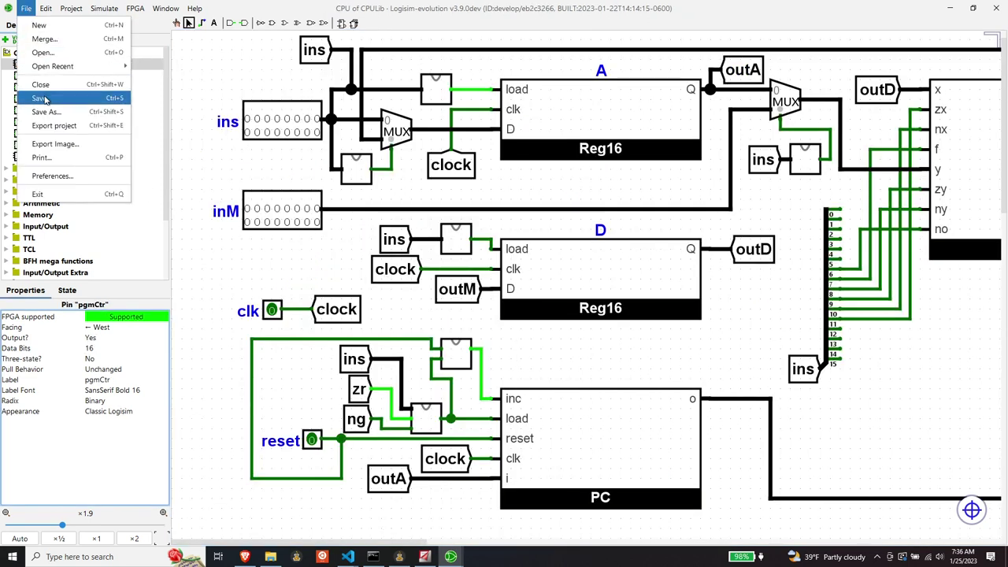
click(44, 99)
double_click(36, 156)
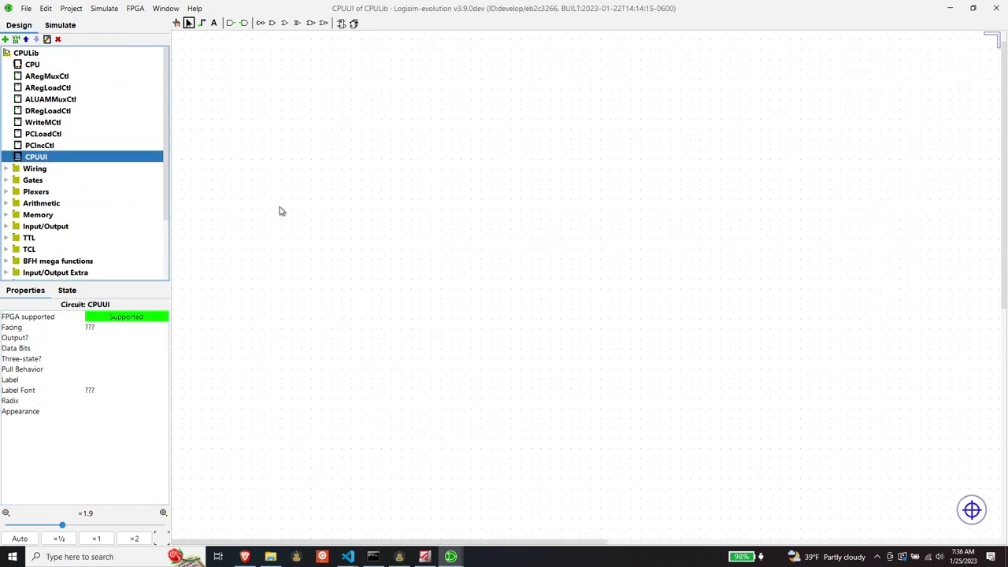
click(40, 63)
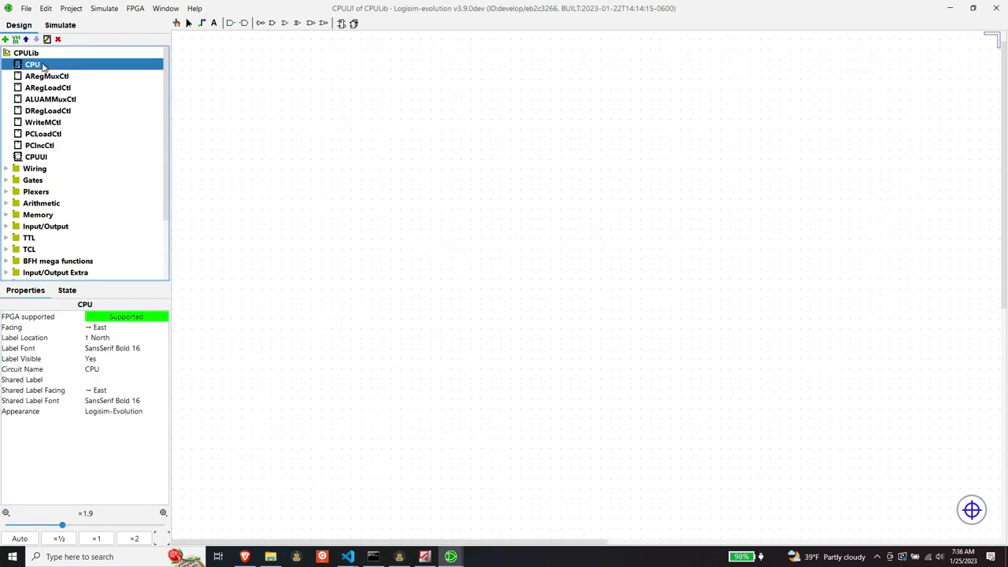
click(639, 206)
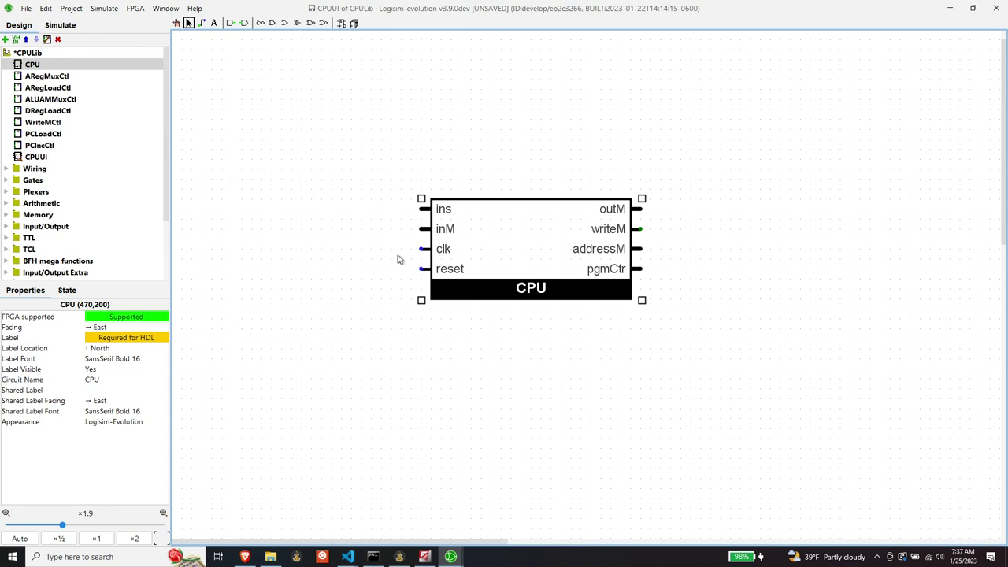
Step: Place a 16-bit ground beside the CPU and wire it to both the ins and inM inputs
scroll(30, 201, down, 1)
click(7, 191)
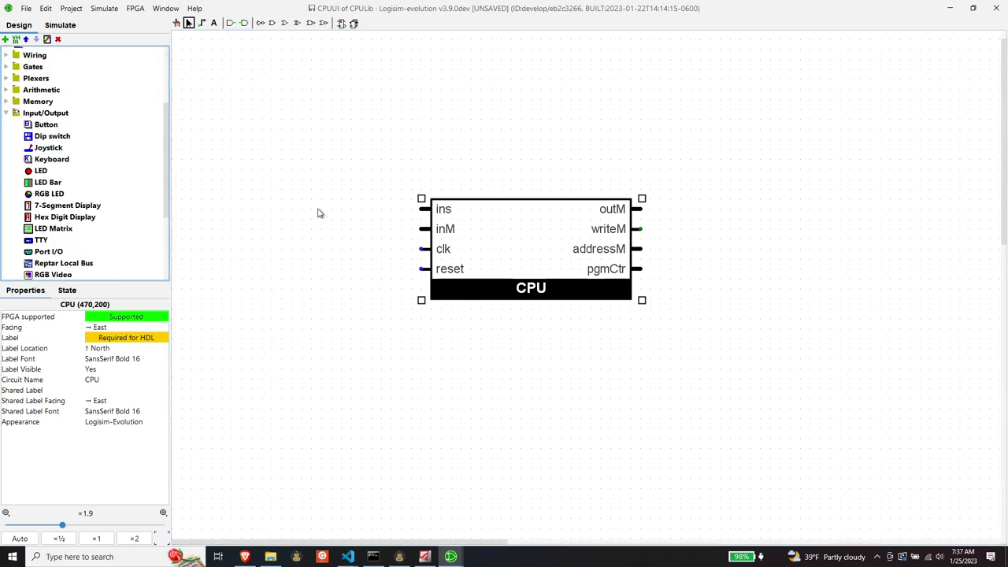
scroll(57, 195, up, 3)
click(6, 167)
click(47, 228)
click(371, 223)
mouse_move(371, 218)
mouse_down()
mouse_move(426, 209)
mouse_move(391, 209)
mouse_up()
Step: Place a clock wired to the CPU's clk input and put a 1-bit ground on its reset input
scroll(79, 180, down, 2)
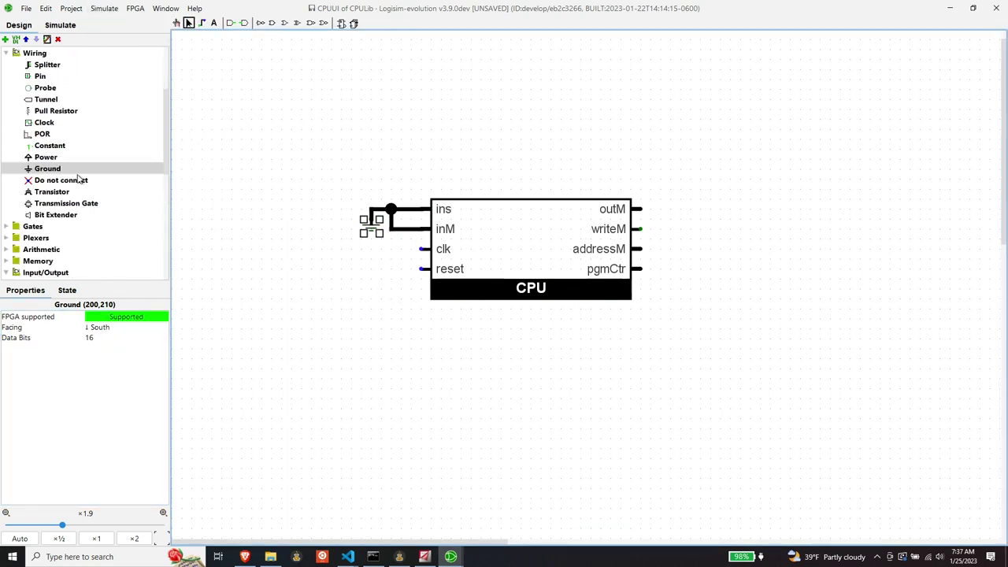
scroll(63, 213, up, 2)
scroll(63, 213, down, 1)
click(44, 157)
click(321, 249)
drag(335, 249, 425, 248)
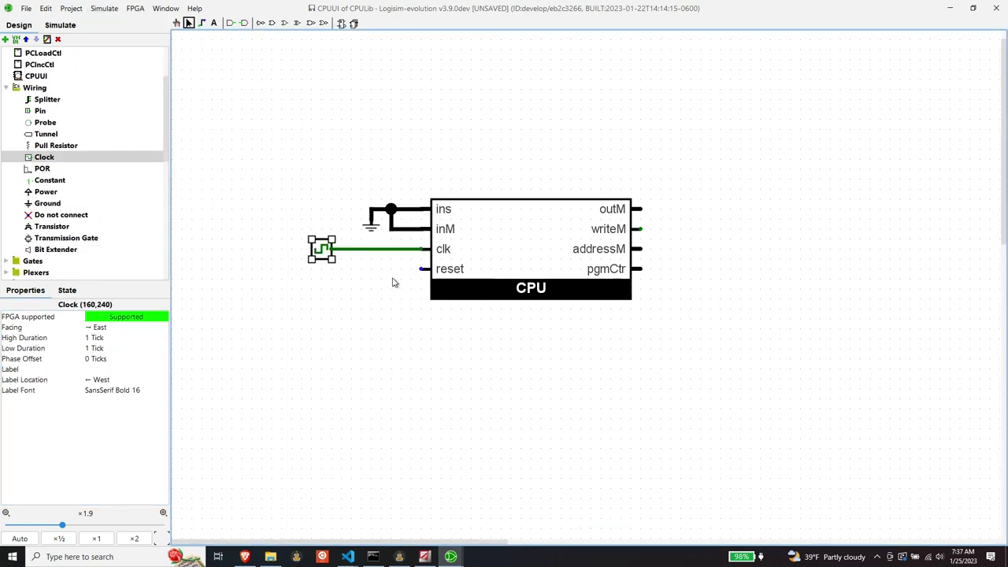
click(47, 203)
click(421, 272)
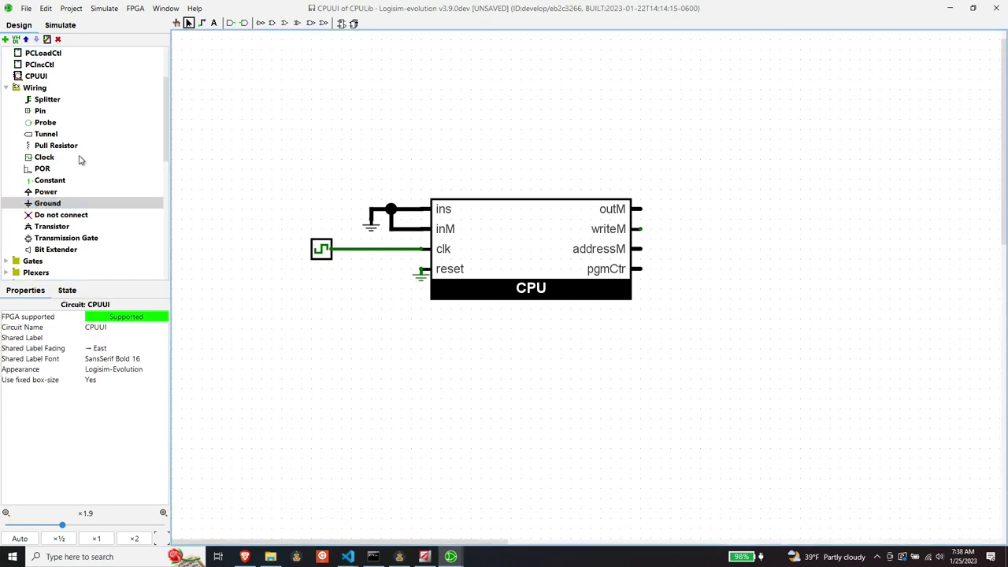
Step: Place two 8-segment LED bars side by side, above and to the right of the CPU's outputs
scroll(47, 157, down, 5)
scroll(47, 165, down, 1)
click(47, 168)
click(686, 223)
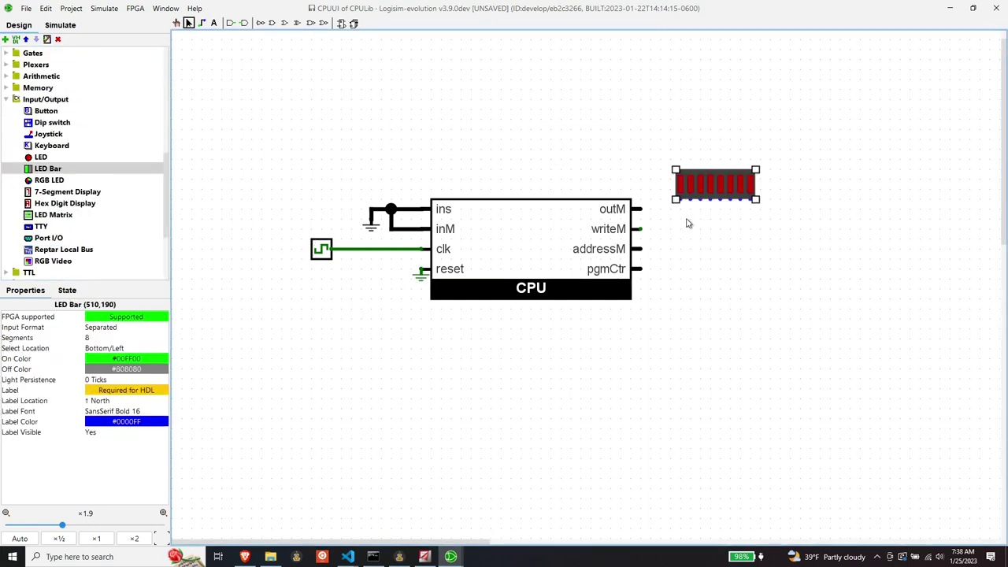
drag(744, 189, 774, 168)
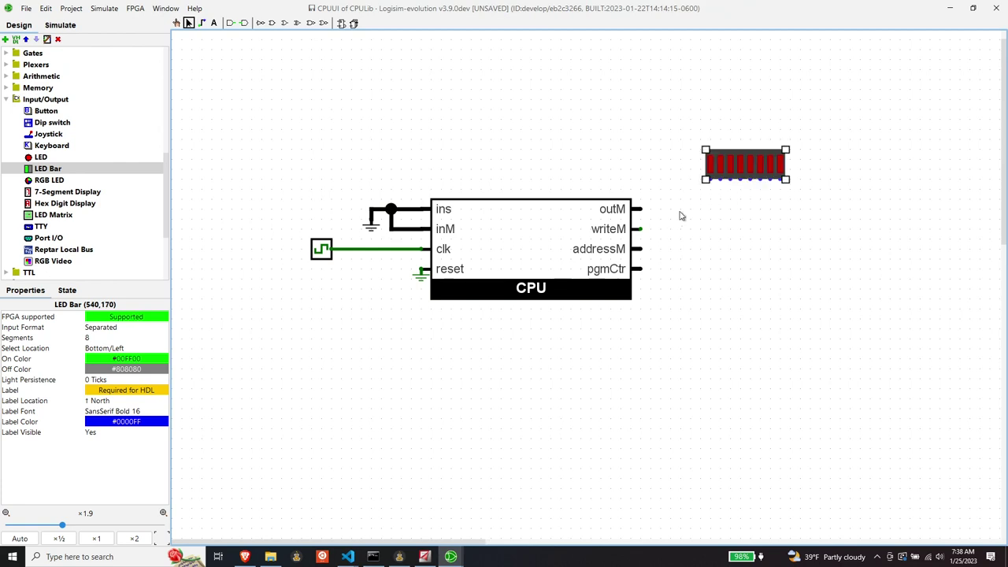
click(63, 170)
click(790, 180)
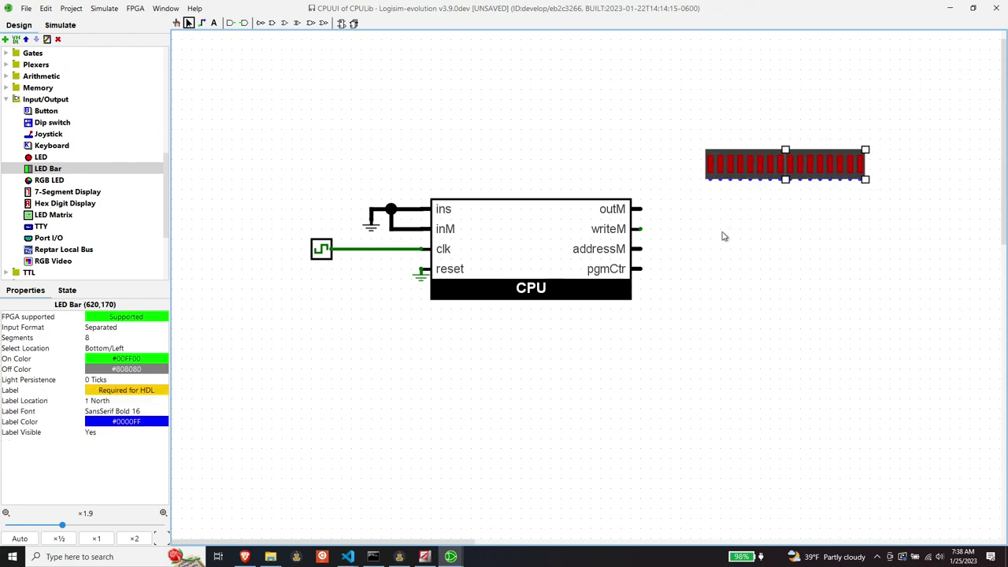
Step: Place a splitter below the two LED bars and set its facing to North
click(729, 225)
scroll(54, 191, down, 2)
scroll(52, 192, up, 3)
click(48, 64)
click(720, 229)
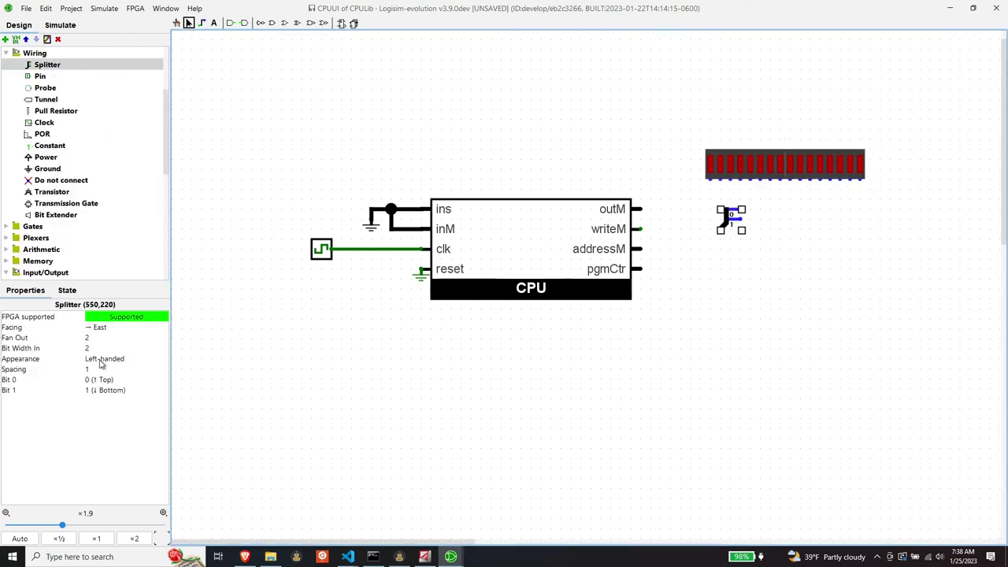
click(101, 359)
click(104, 328)
click(107, 349)
Step: Try a fan out and bit width of 16 on the splitter and undo both changes
double_click(107, 338)
text(16)
double_click(108, 348)
text(16)
key(Return)
click(47, 9)
click(69, 27)
click(52, 9)
click(68, 27)
Step: Move the splitter to the empty area below the CPU and set its fan out and bit width to 16
drag(715, 223, 526, 403)
click(117, 336)
key(BackSpace)
text(16)
click(100, 349)
key(BackSpace)
text(16)
key(Return)
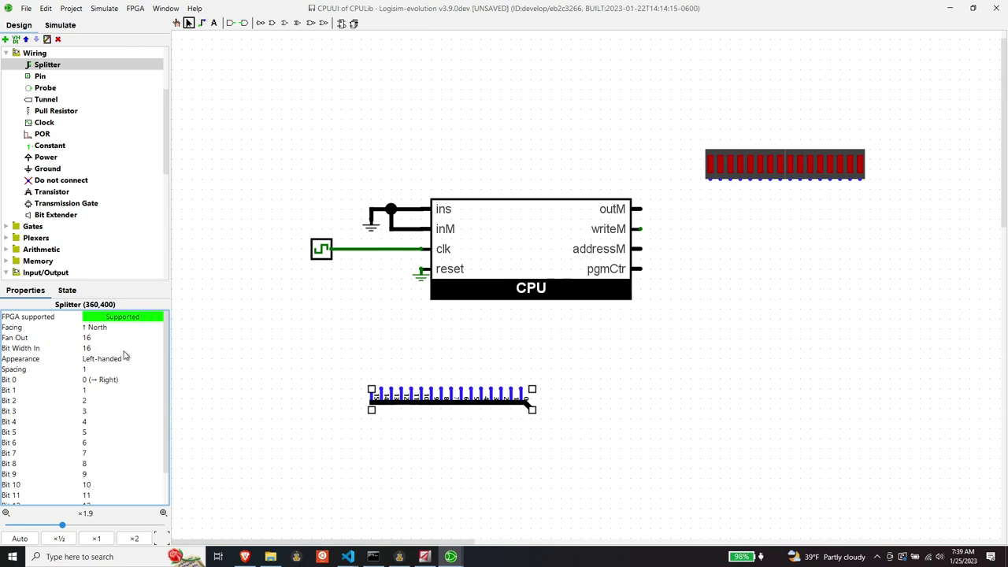
Step: Make the splitter right-handed and attach its 16 outputs to the underside of the two LED bars
click(111, 360)
click(110, 380)
drag(616, 404, 781, 195)
click(699, 209)
Step: Duplicate the LED bars with their splitter below the original and wire the CPU's outM output to the original splitter
drag(673, 123, 889, 225)
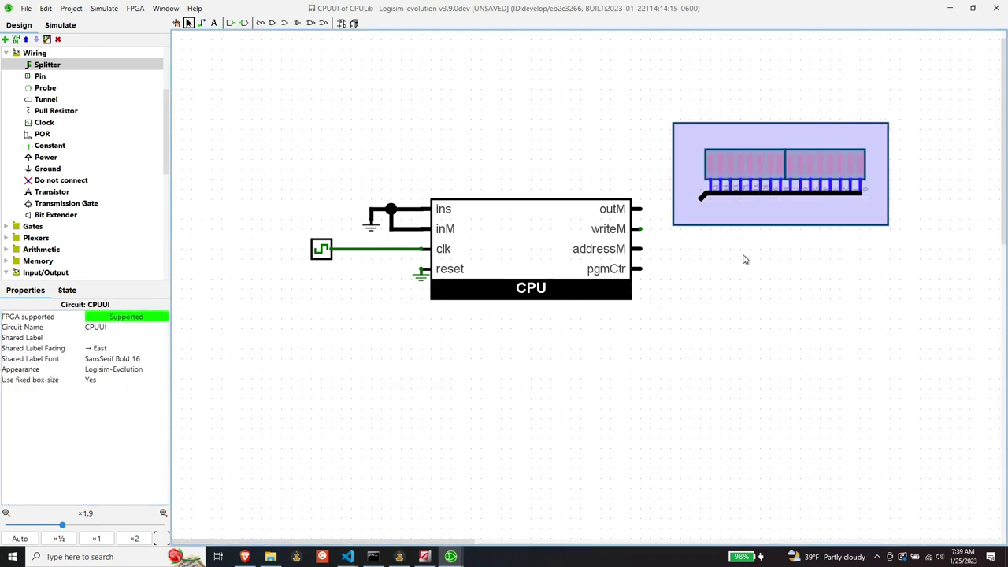
key(ctrl+d)
drag(759, 203, 790, 282)
click(752, 194)
mouse_move(638, 209)
mouse_down()
mouse_move(707, 200)
mouse_move(701, 217)
mouse_move(701, 198)
mouse_up()
Step: Align the duplicated LED display directly under the first one and wire its splitter to the addressM output
click(788, 285)
click(752, 229)
drag(731, 230, 934, 310)
click(815, 263)
drag(722, 225, 932, 319)
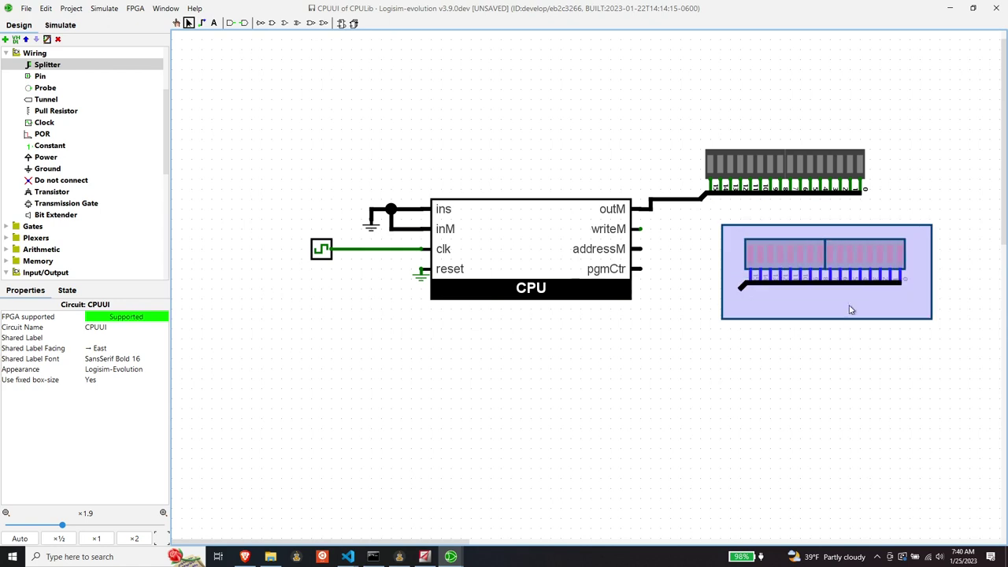
drag(847, 321, 846, 324)
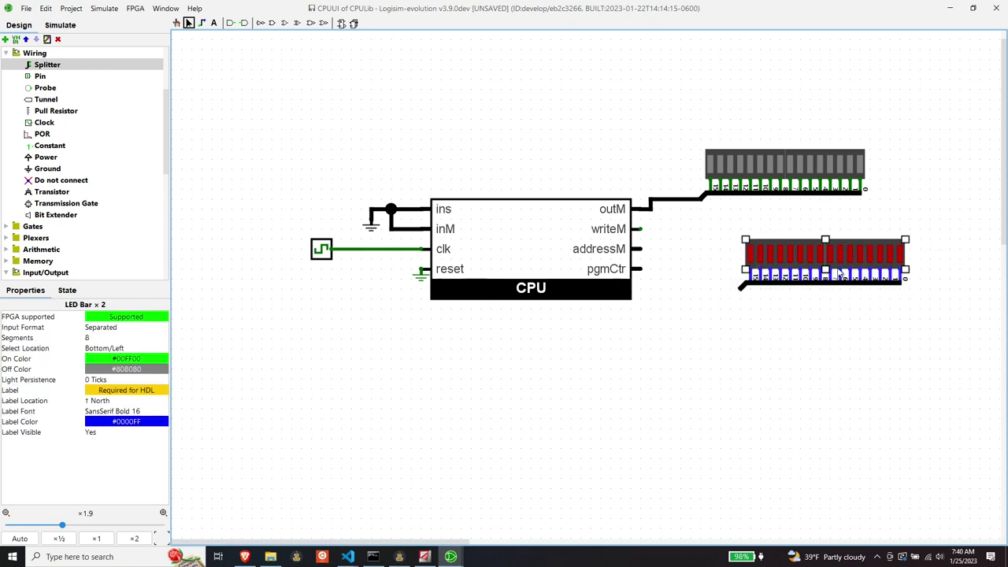
drag(788, 247, 746, 229)
click(714, 283)
mouse_move(701, 268)
mouse_down()
mouse_move(680, 250)
mouse_move(641, 249)
mouse_move(660, 229)
mouse_up()
Step: Place a single LED connected to the CPU's writeM output
scroll(79, 162, up, 1)
scroll(77, 164, down, 4)
click(41, 227)
click(660, 229)
Step: Duplicate the LED bars and splitter as a third display under the others and wire it to the pgmCtr output
click(730, 160)
shift+click(799, 167)
shift+click(761, 193)
drag(815, 164, 825, 174)
drag(853, 205, 843, 324)
click(696, 379)
mouse_move(701, 328)
mouse_down()
mouse_move(678, 331)
mouse_move(653, 271)
mouse_move(641, 269)
mouse_up()
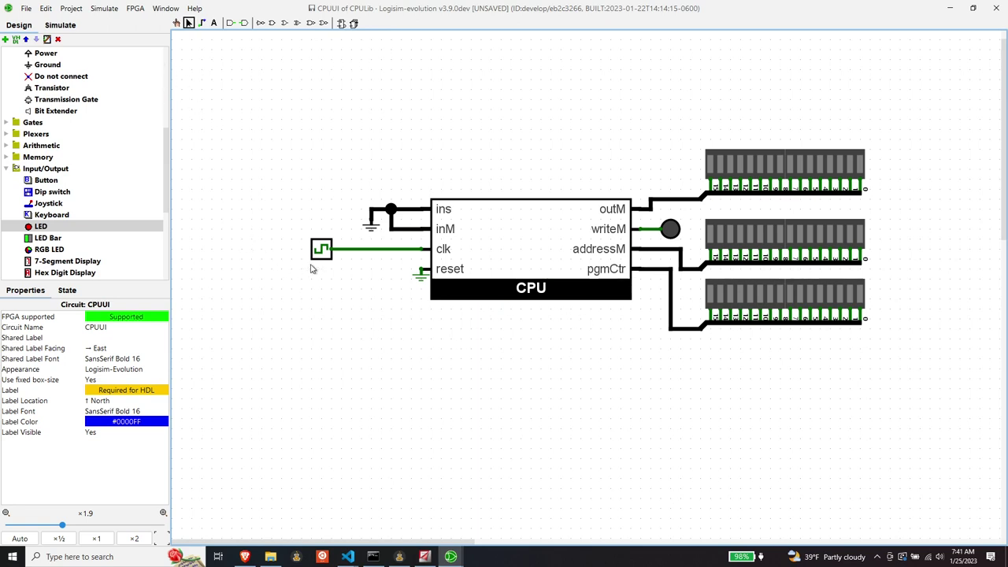
Step: Toggle the clock repeatedly with the Poke tool to examine how the pgmCtr LED display responds
click(323, 250)
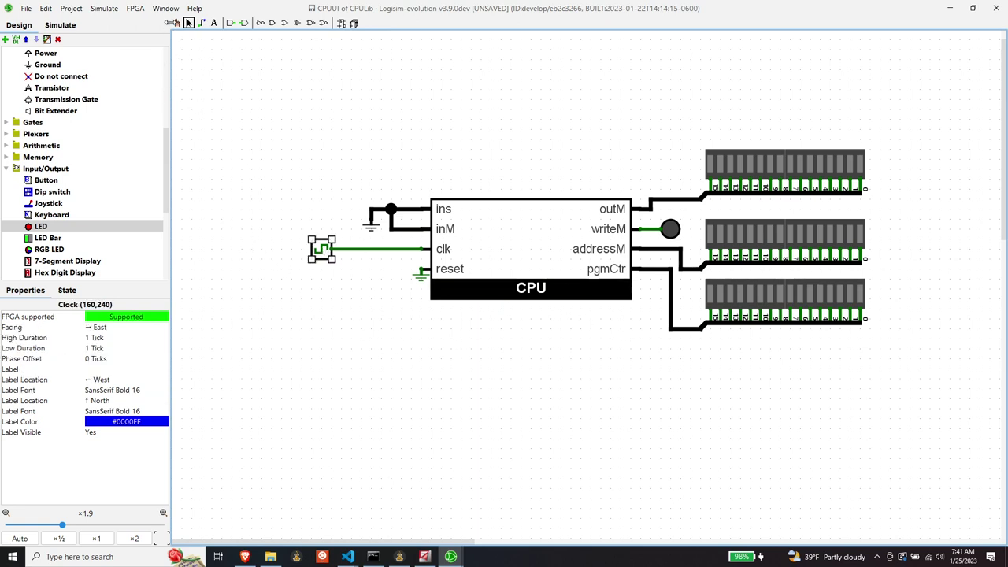
click(175, 23)
click(318, 250)
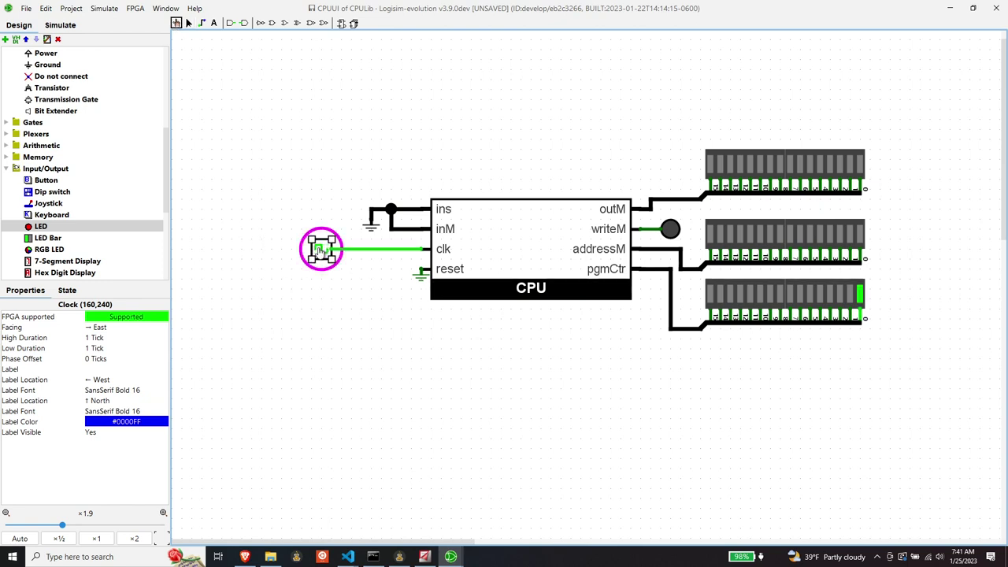
click(318, 251)
click(319, 251)
click(320, 250)
click(320, 250)
click(322, 250)
click(321, 251)
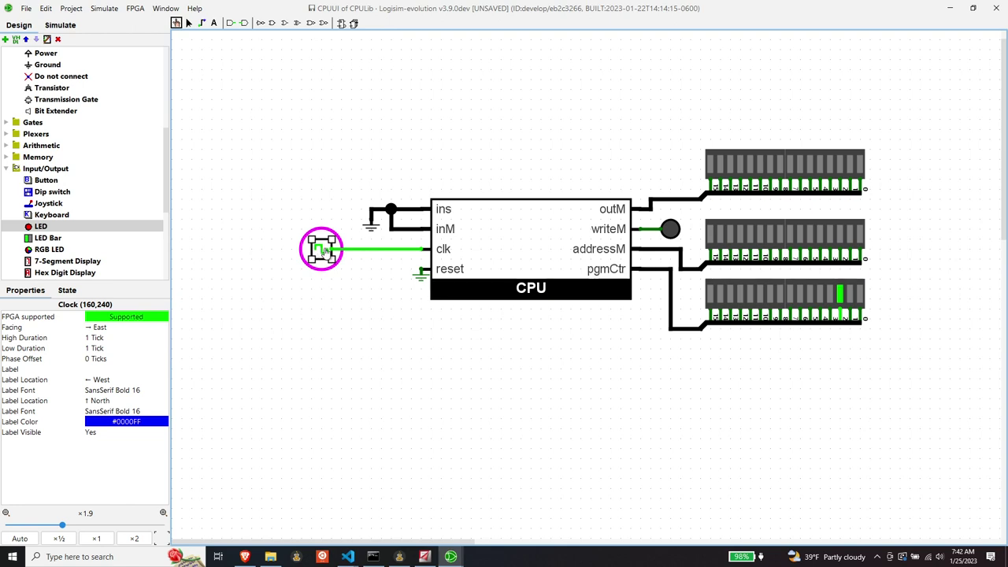
click(324, 250)
click(324, 251)
click(324, 251)
click(325, 250)
click(324, 251)
click(324, 250)
click(324, 251)
click(324, 250)
click(324, 250)
click(324, 250)
click(324, 250)
click(325, 250)
click(325, 250)
click(324, 251)
click(324, 250)
click(324, 250)
click(325, 250)
click(324, 250)
click(325, 250)
click(324, 250)
click(325, 251)
click(324, 251)
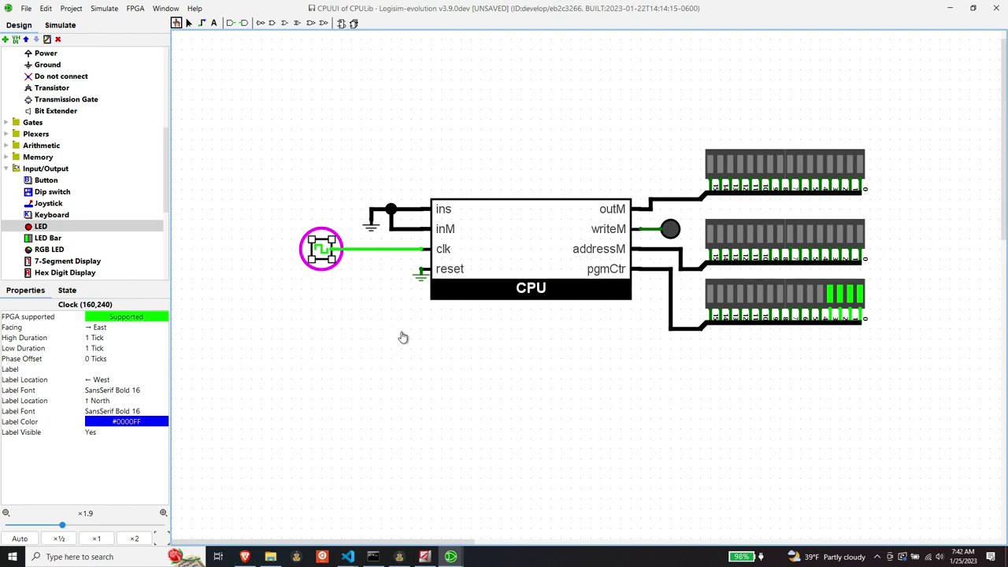
Step: Delete the ground on the reset input and place an east-facing DIP switch below the clock
click(188, 23)
click(421, 277)
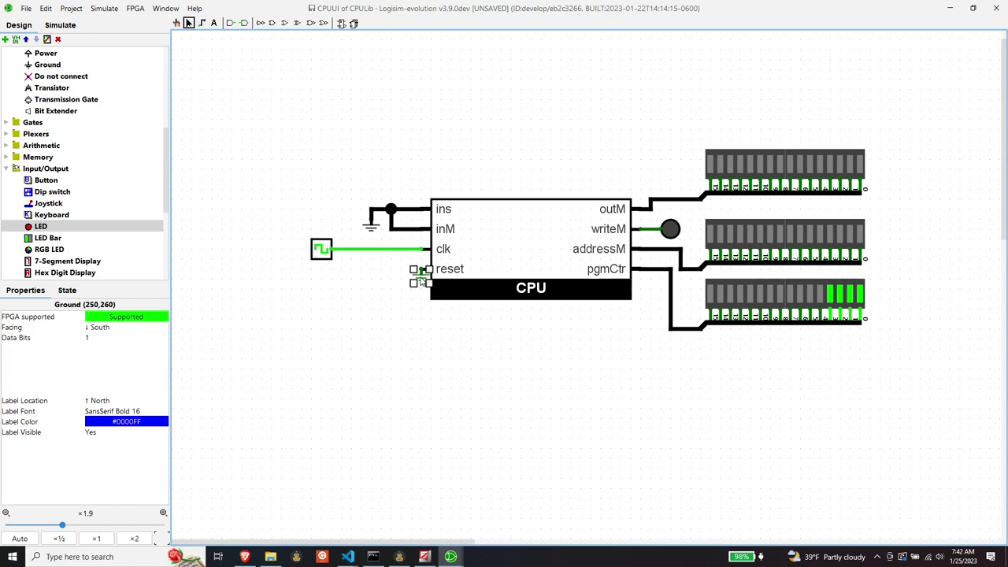
key(Delete)
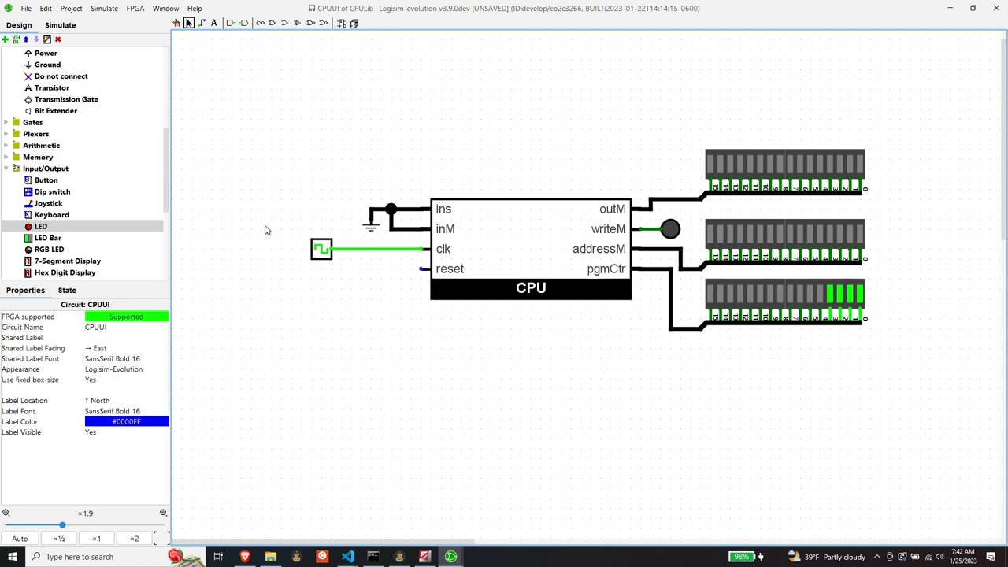
click(55, 195)
click(292, 309)
click(99, 329)
click(105, 358)
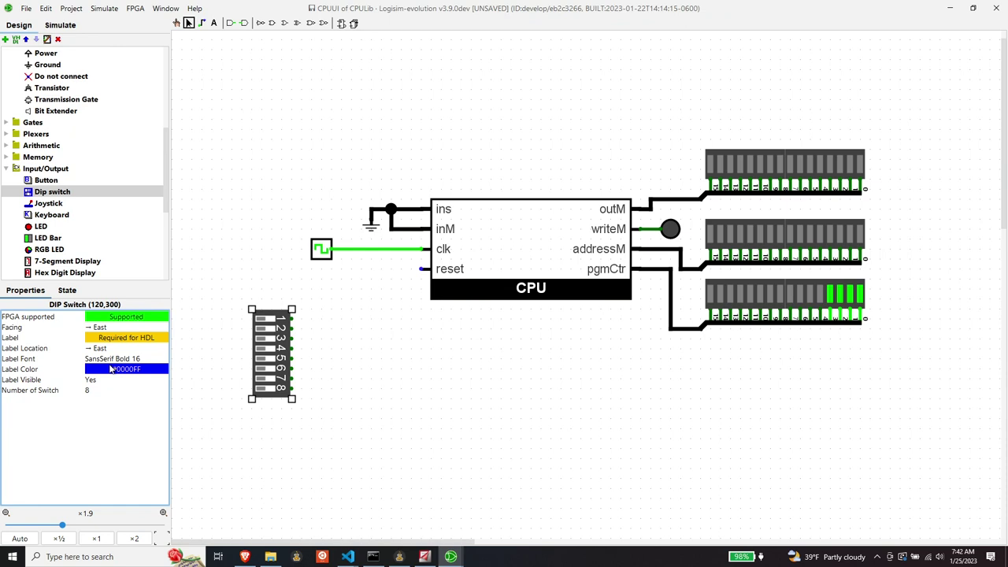
Step: Try to set the DIP switch's number of switches to 1
double_click(102, 391)
text(1)
key(Return)
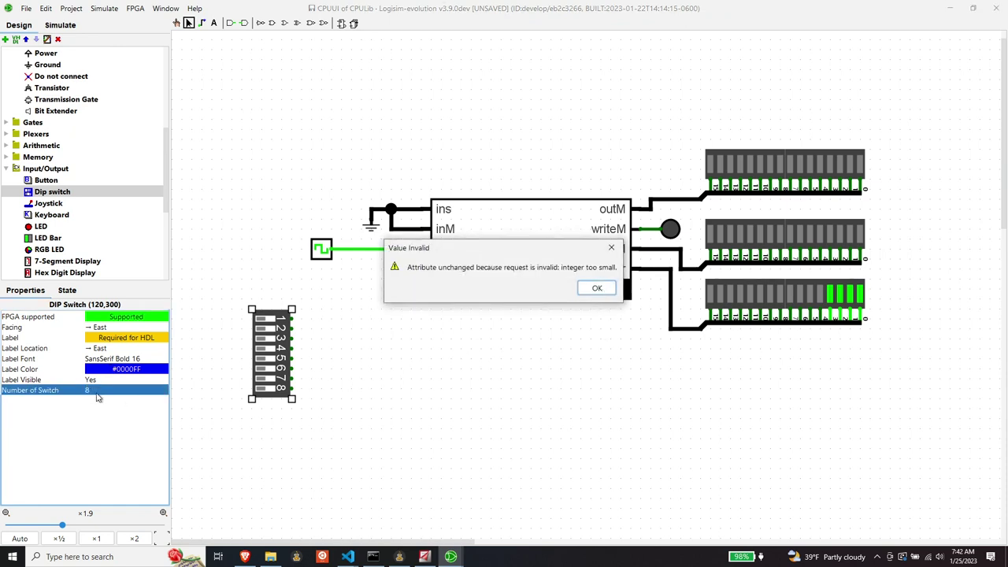
click(602, 290)
Step: Set the DIP switch's number of switches to 2 and connect its first output to the CPU's reset input
click(115, 389)
text(2)
key(Return)
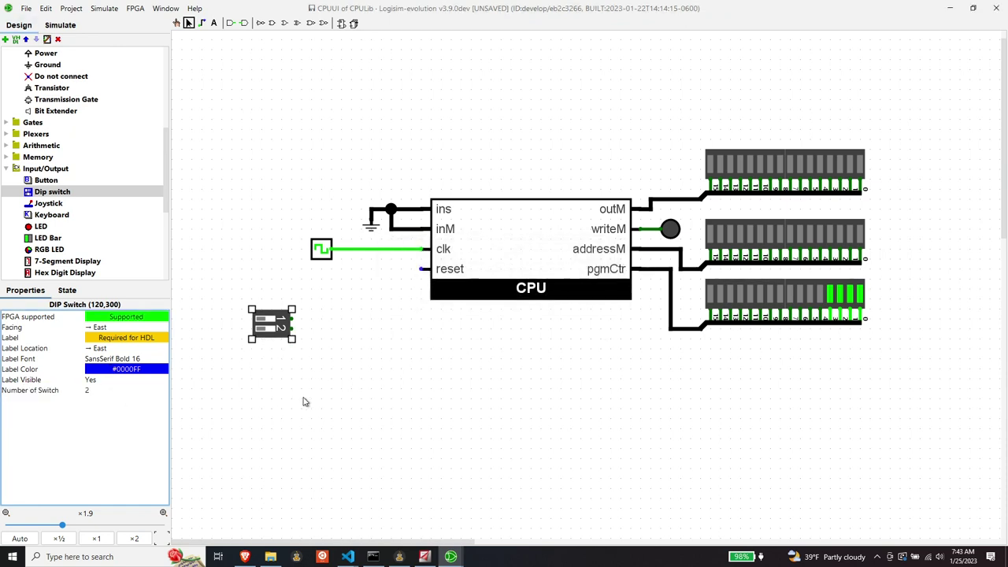
drag(273, 325, 421, 270)
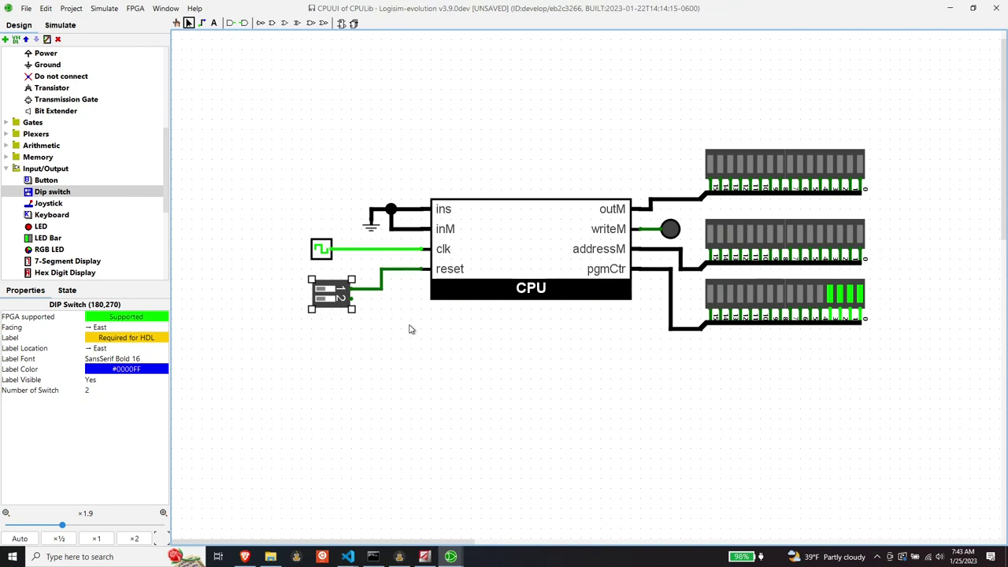
click(325, 251)
double_click(326, 251)
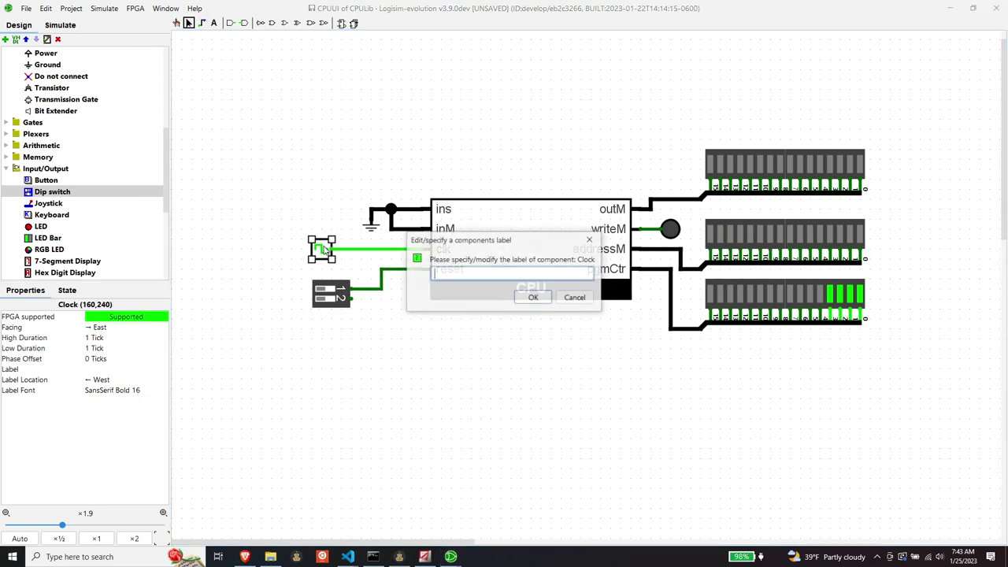
click(575, 297)
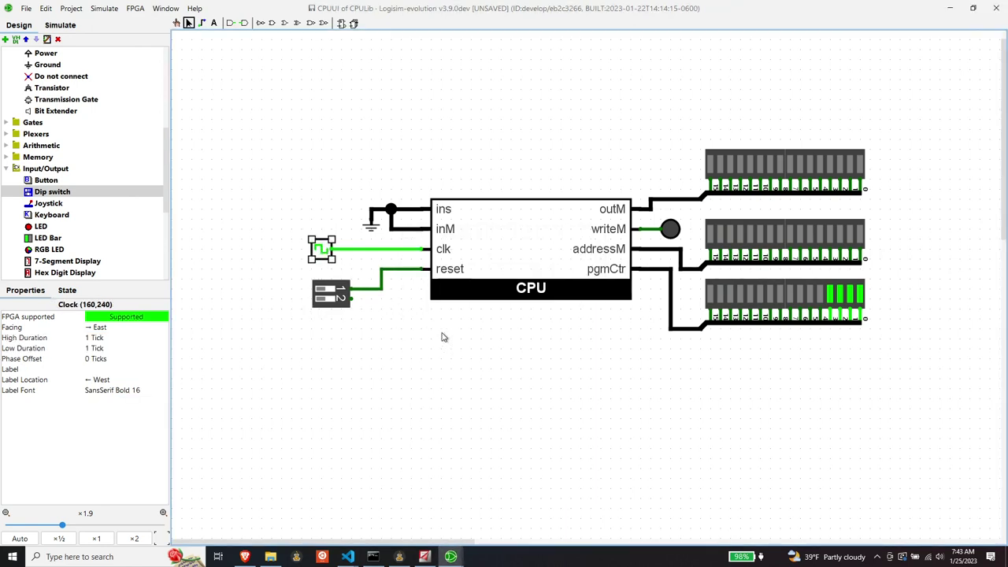
click(434, 321)
Step: Toggle the clock several times with the Poke tool while reset is off to examine the pgmCtr LED display
click(176, 23)
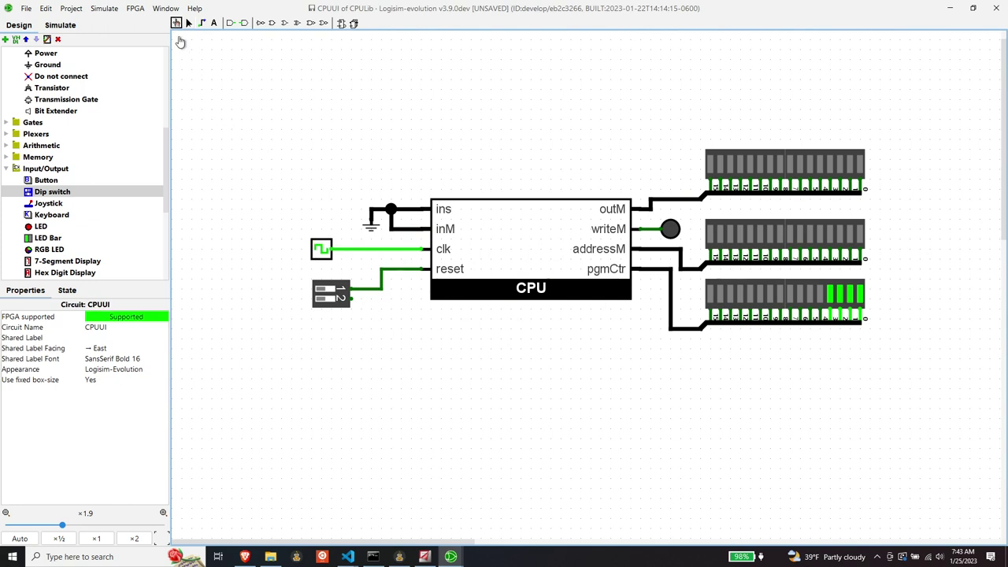
click(320, 248)
click(320, 248)
click(320, 248)
click(321, 248)
click(321, 249)
click(320, 249)
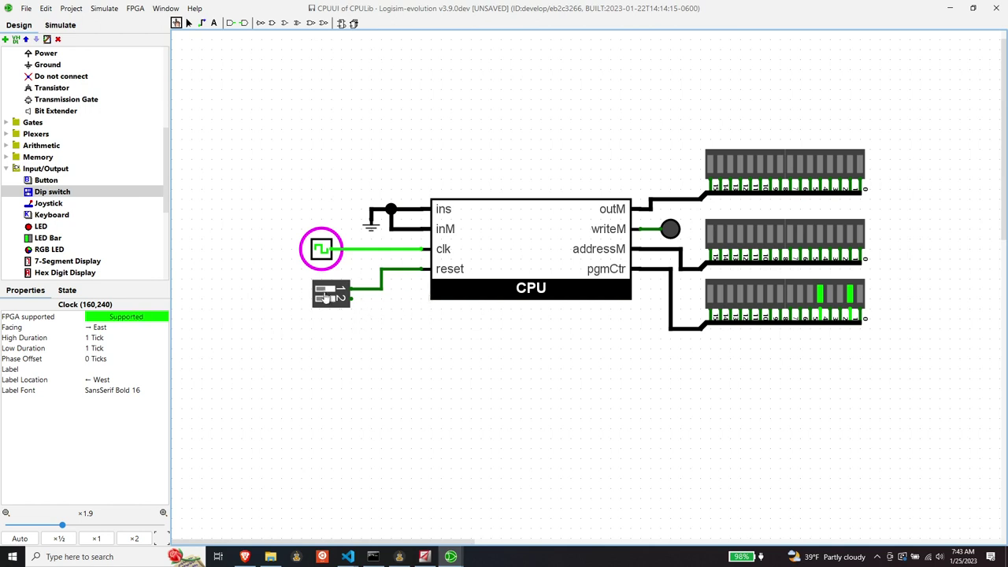
Step: Turn on the DIP switch's first switch and toggle the clock through one cycle to reset the CPU's program counter
click(328, 293)
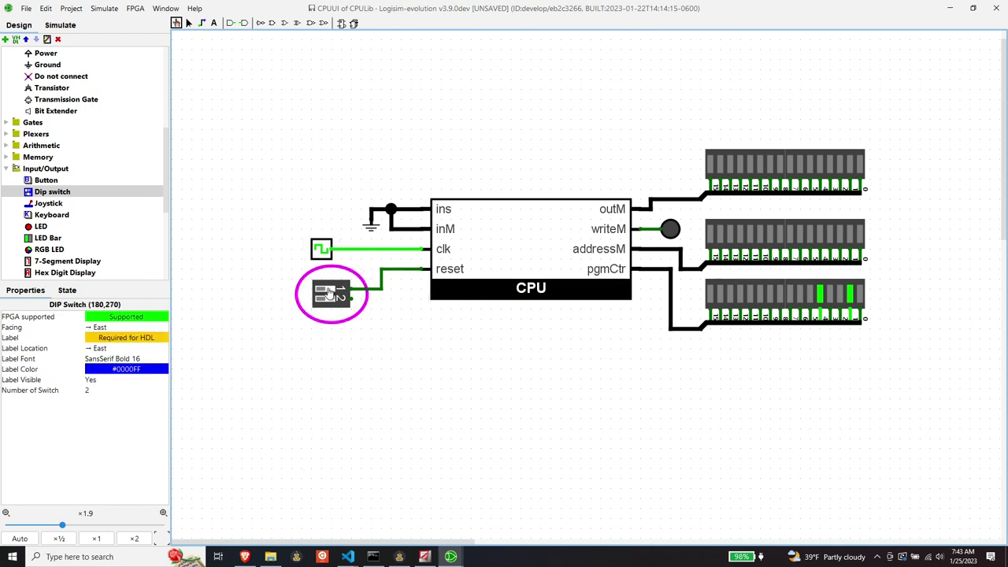
click(322, 249)
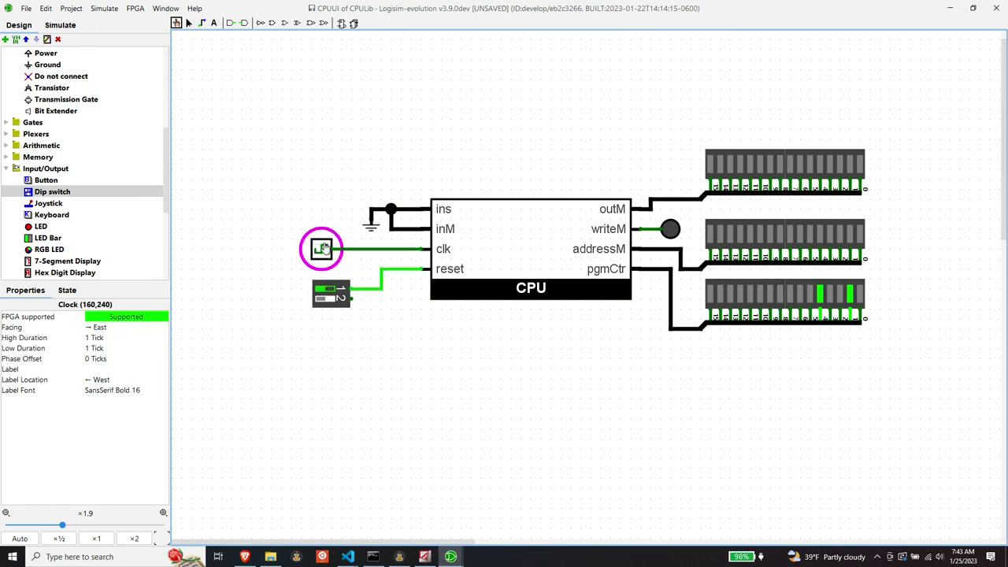
click(324, 248)
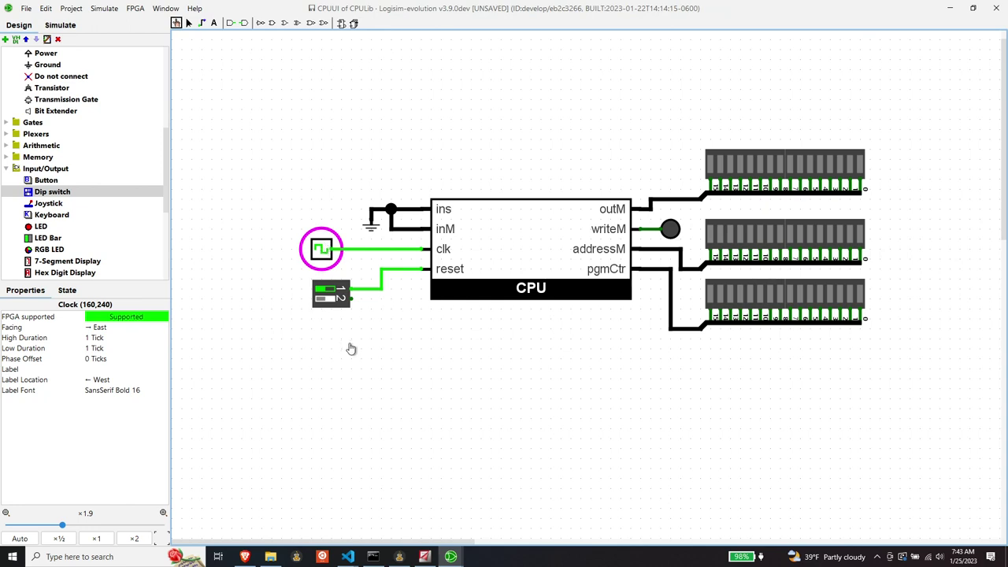
Step: Toggle the clock repeatedly with reset held on to examine how the pgmCtr LEDs respond
click(323, 252)
click(322, 251)
click(322, 251)
click(322, 251)
click(322, 251)
click(322, 253)
click(322, 252)
click(322, 253)
click(322, 252)
click(322, 253)
click(322, 254)
Step: Switch reset off, toggle the clock repeatedly to examine the pgmCtr LEDs, and switch reset back on
click(329, 293)
click(324, 293)
click(321, 250)
click(321, 251)
click(321, 251)
click(322, 250)
click(321, 251)
click(321, 251)
click(322, 250)
click(322, 250)
click(322, 250)
click(321, 250)
click(321, 250)
click(320, 250)
click(322, 289)
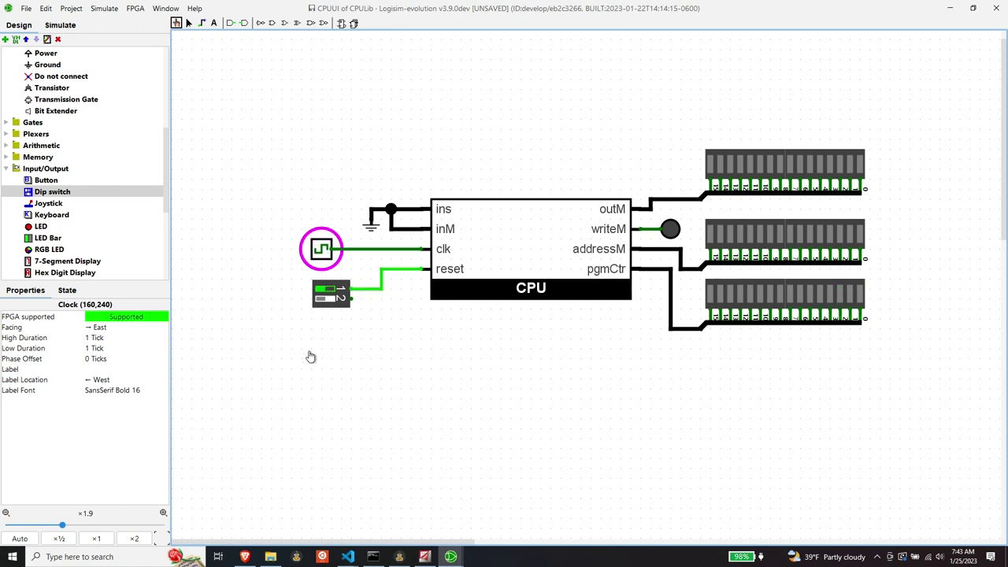